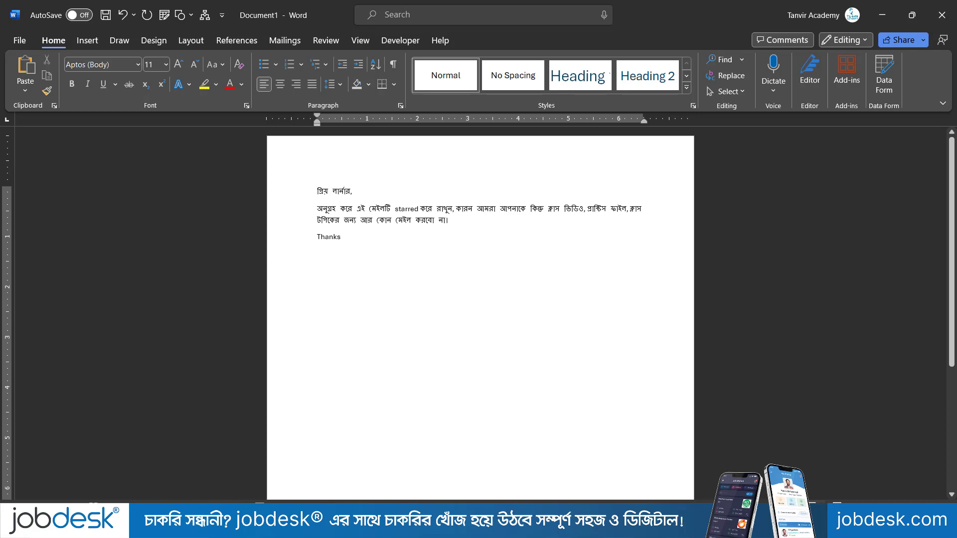
- Start a new line two lines below "Thanks" and view the pin option of the resignation-letter entry in the clipboard history
key(Return)
key(Return)
key(super+v)
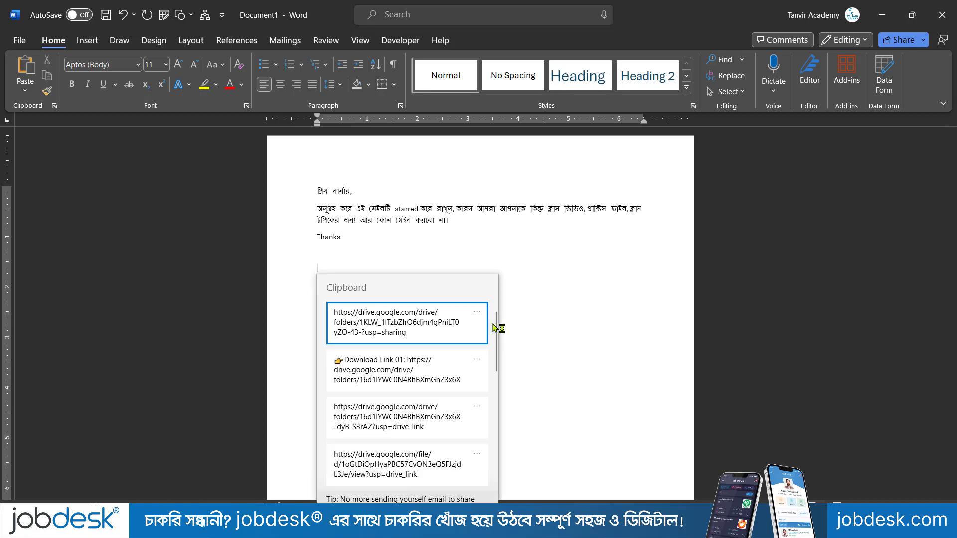
drag(494, 337, 492, 401)
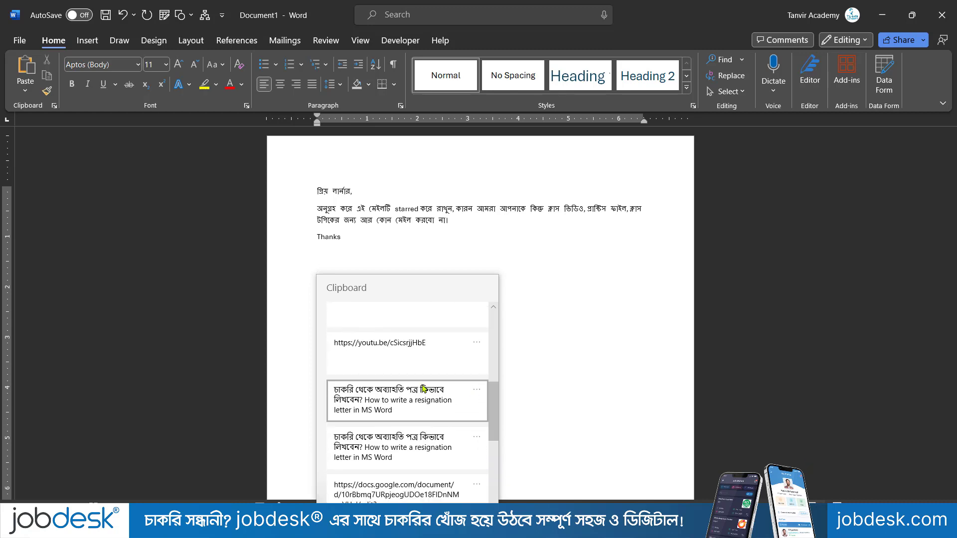
click(477, 393)
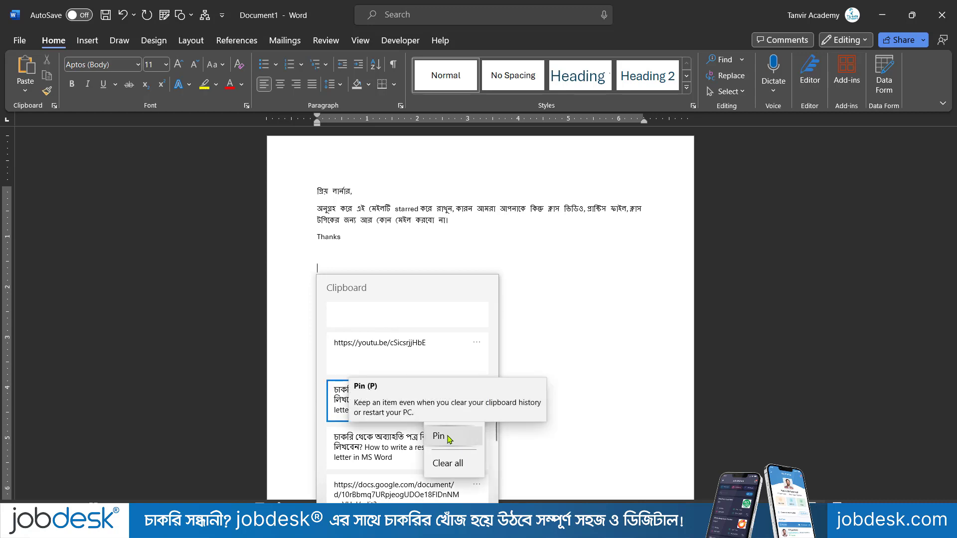
click(555, 321)
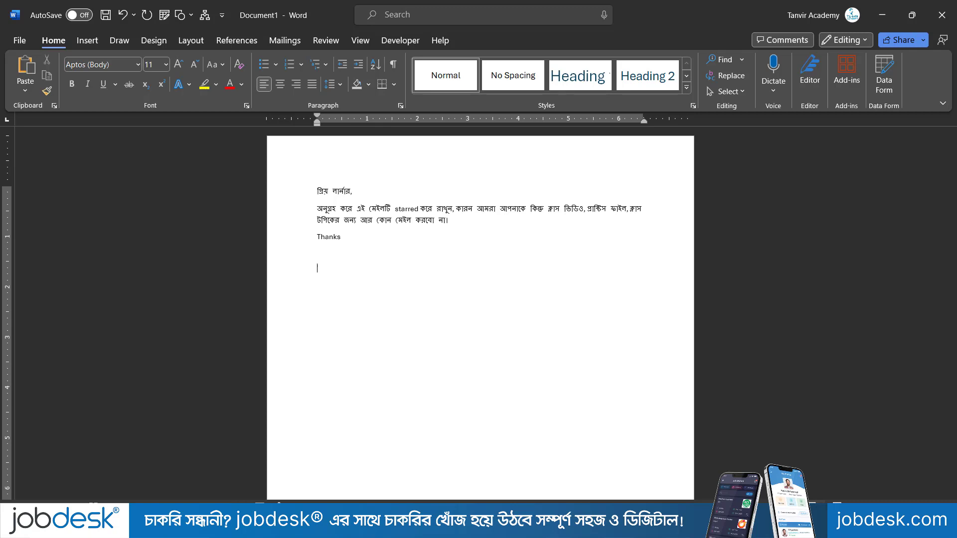
- Paste the "I hereby, declare to the best of my knowledge" entry from the clipboard history into the document
key(super+v)
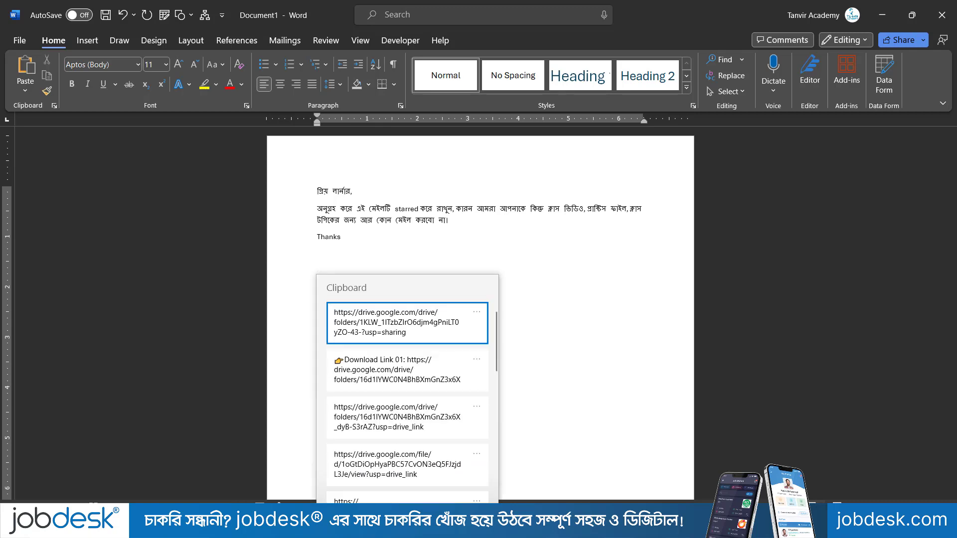
scroll(447, 340, down, 3)
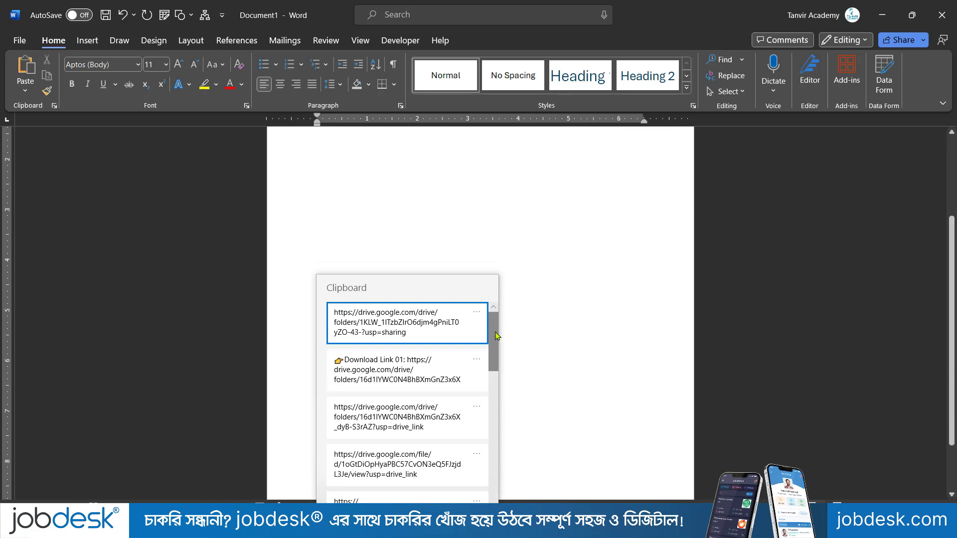
drag(495, 336, 490, 459)
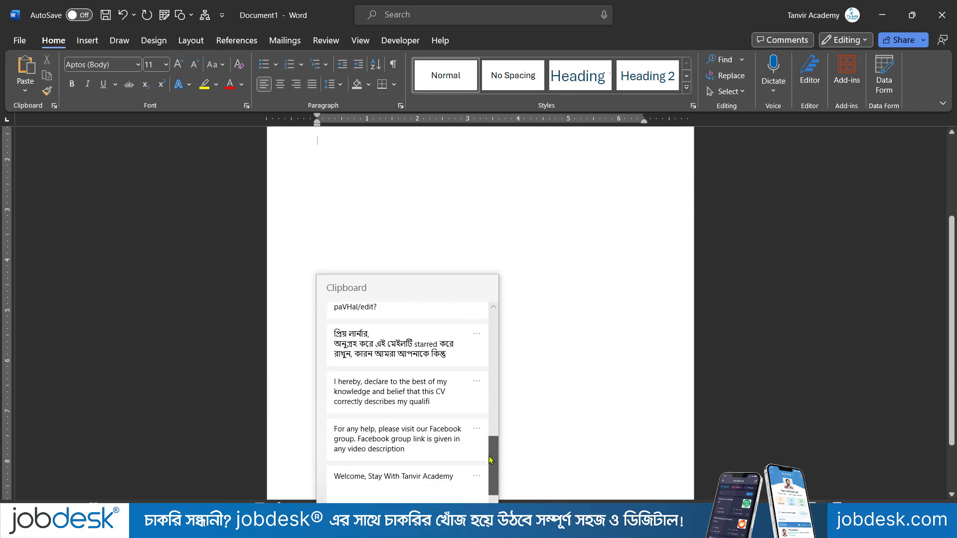
click(406, 391)
scroll(483, 252, up, 3)
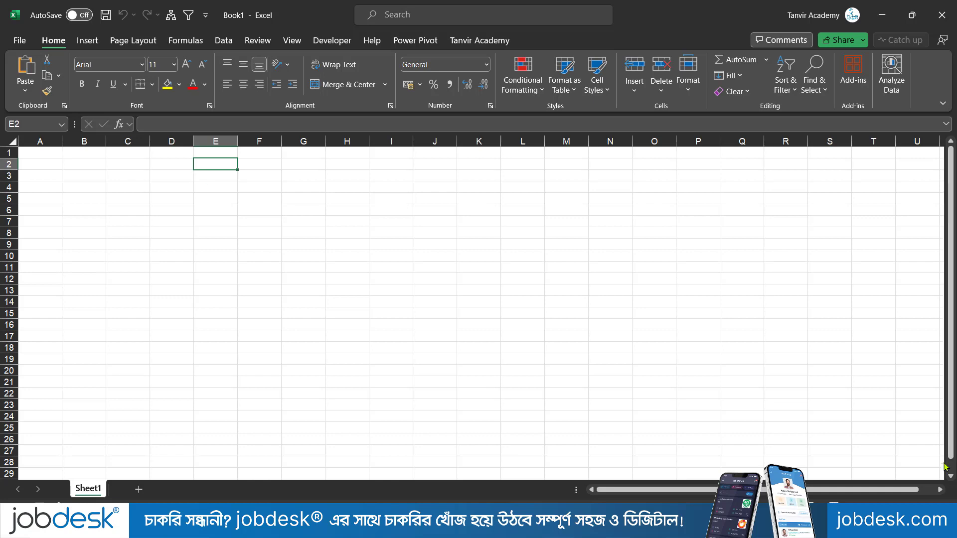
- Switch to the blank Excel workbook and begin the formula =IF(B2="", in cell C2
click(926, 506)
click(926, 507)
click(927, 506)
click(927, 505)
click(926, 505)
click(927, 506)
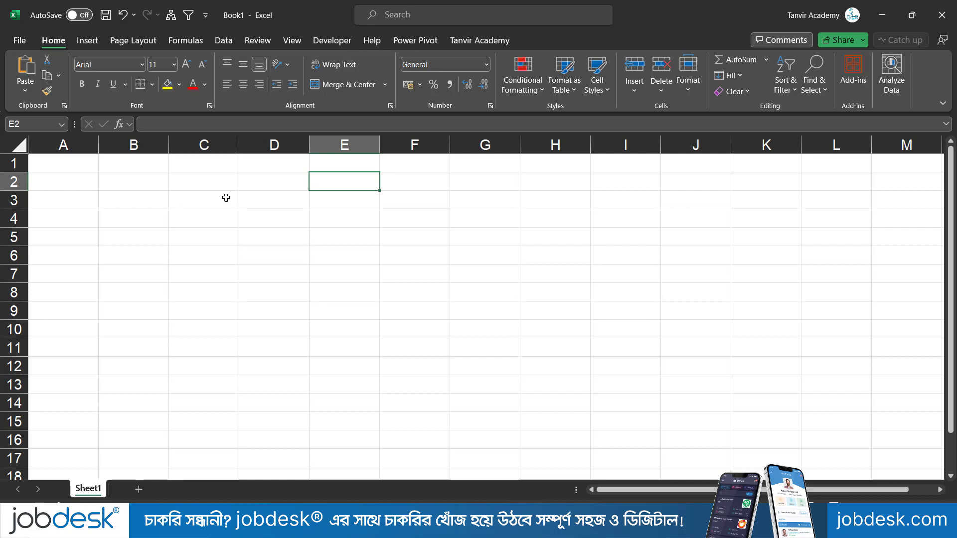
click(199, 185)
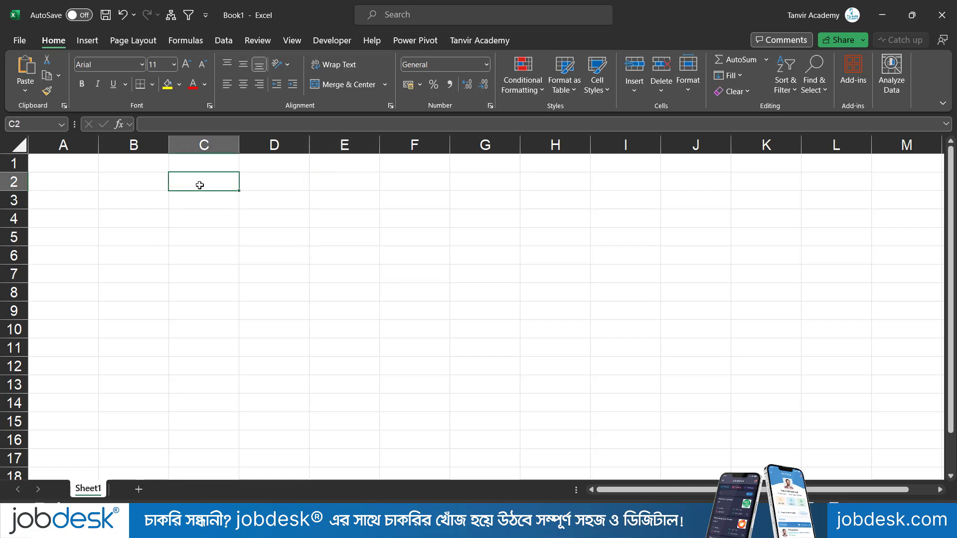
text(=)
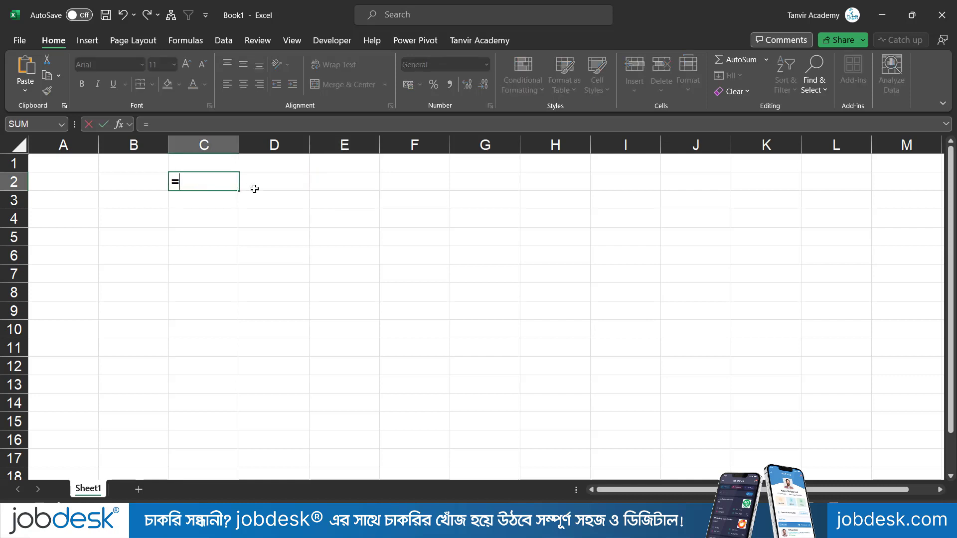
text(if)
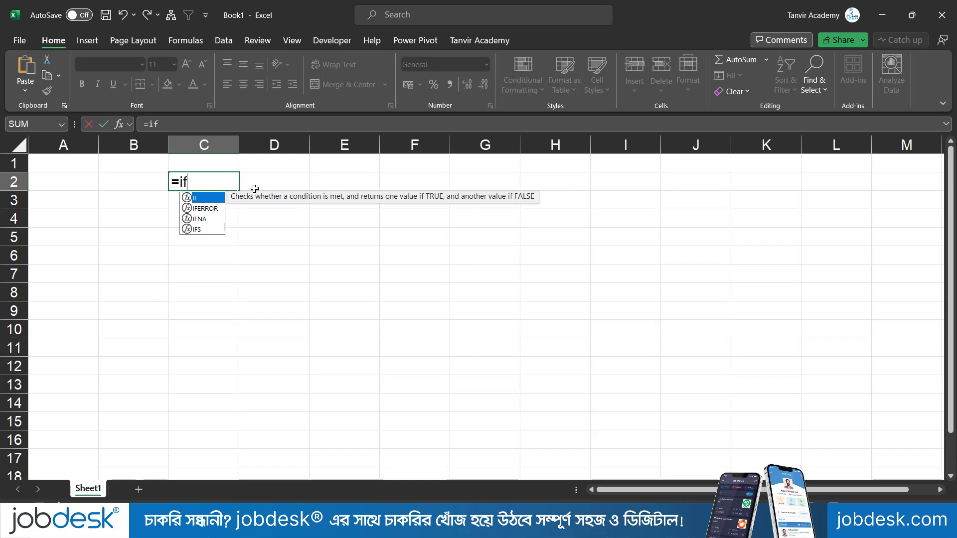
key(Tab)
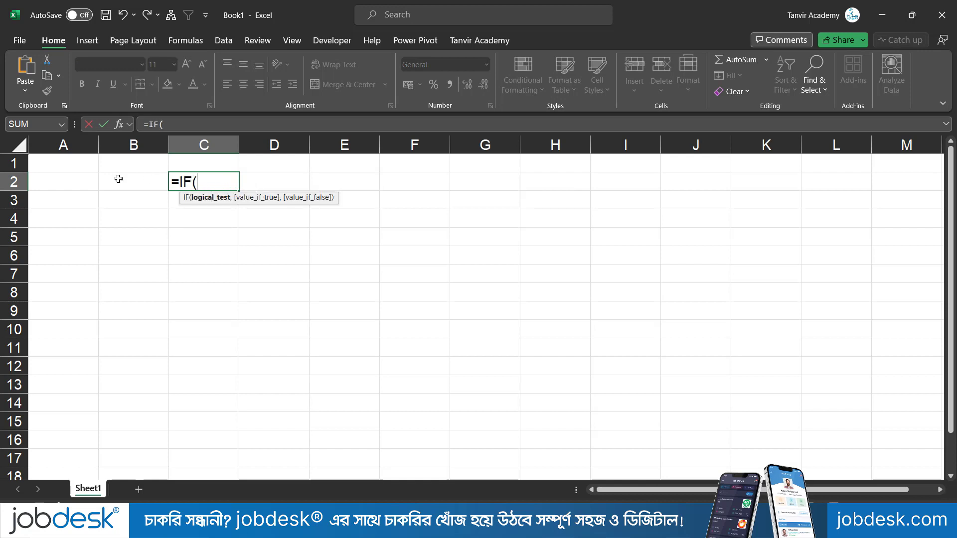
click(132, 188)
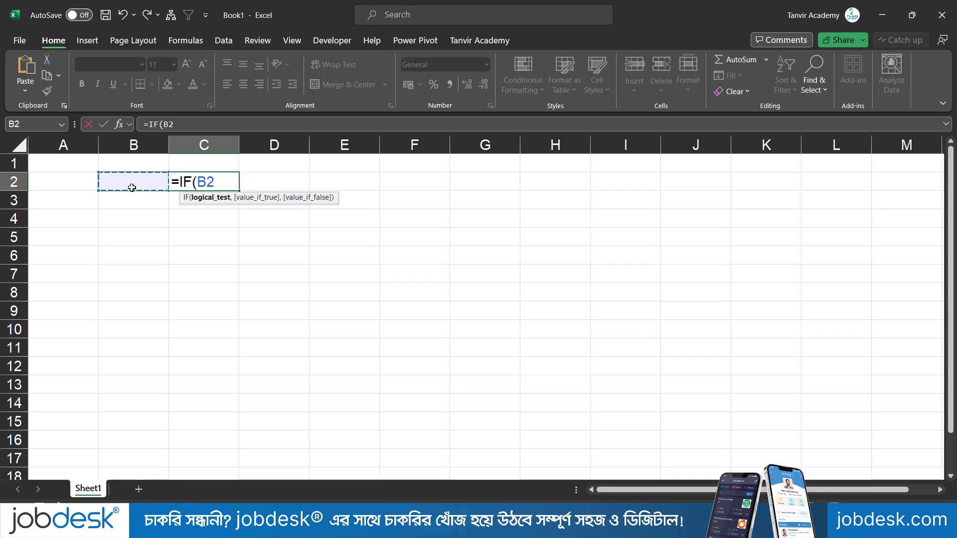
text(,)
key(BackSpace)
text(="",)
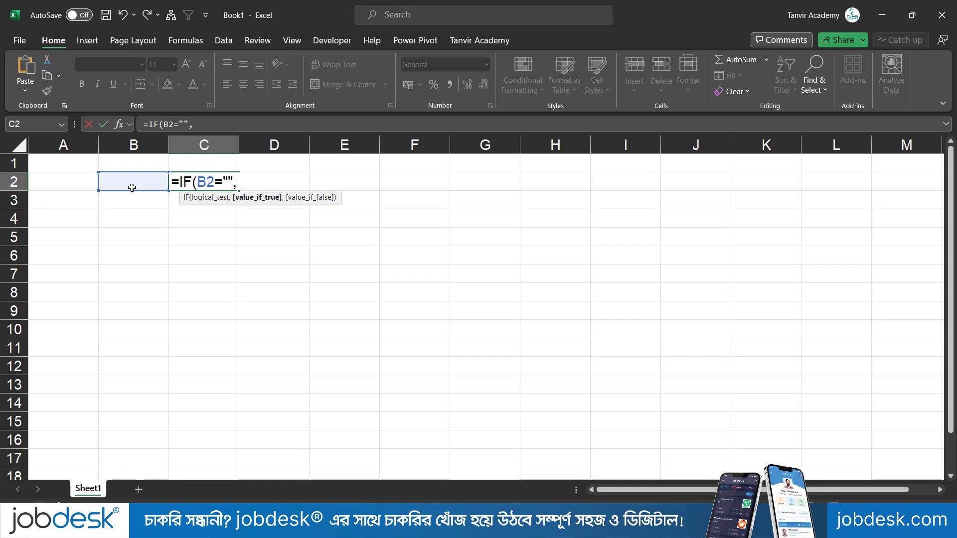
- Browse the emoji picker's categories, from smileys and people through celebrations, food and transport to symbols
key(super+period)
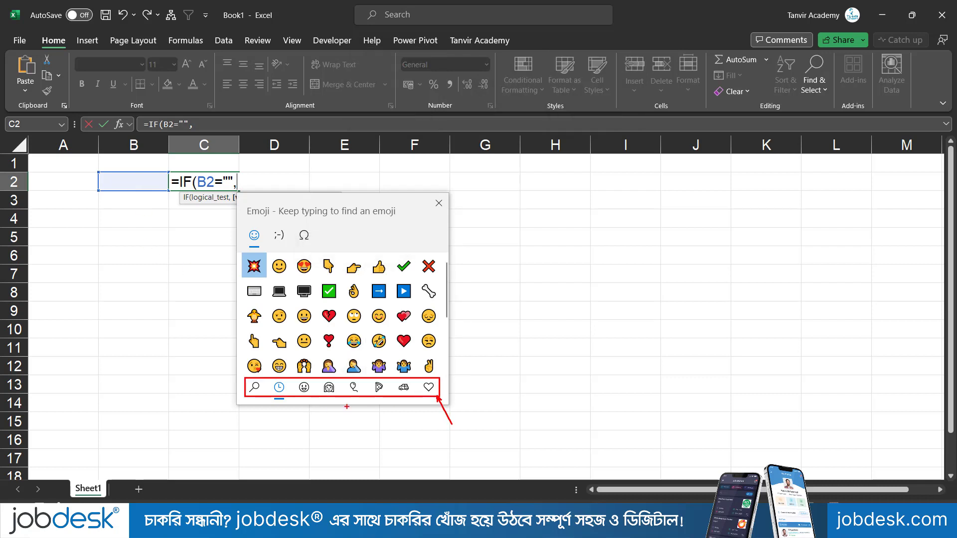
key(Escape)
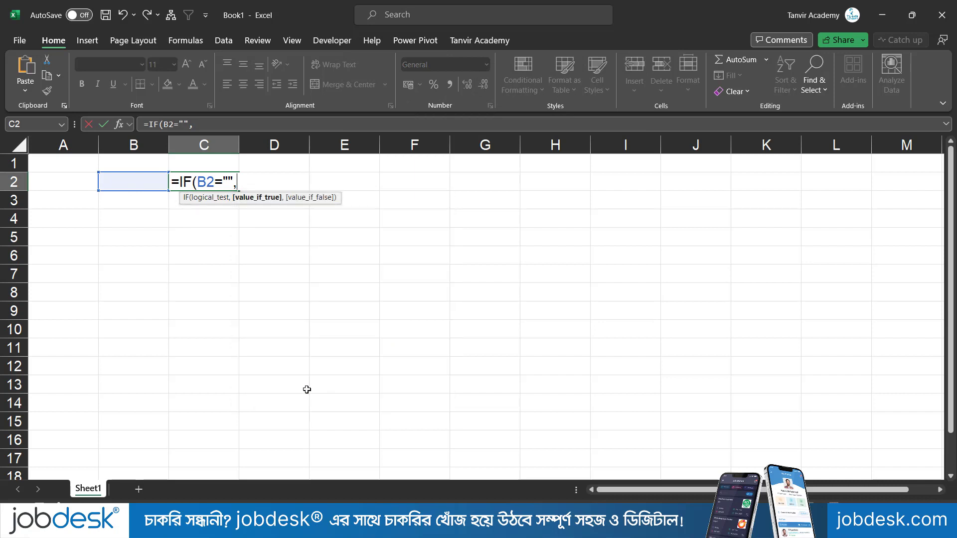
key(super+period)
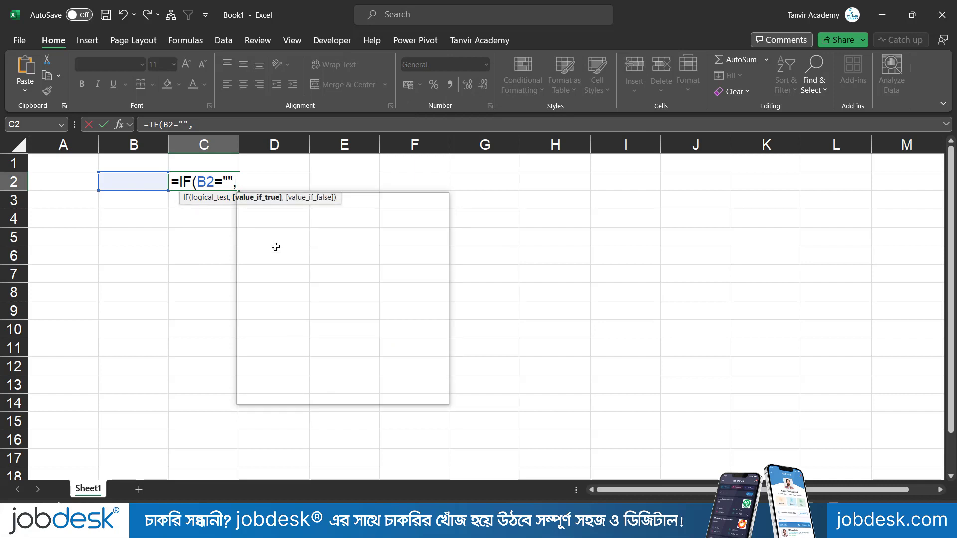
click(304, 388)
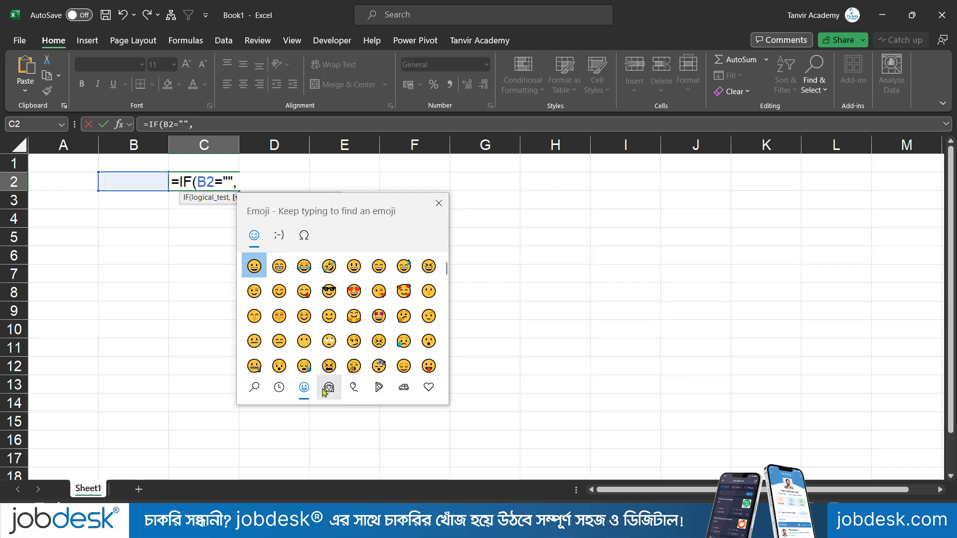
click(329, 388)
click(354, 388)
click(379, 392)
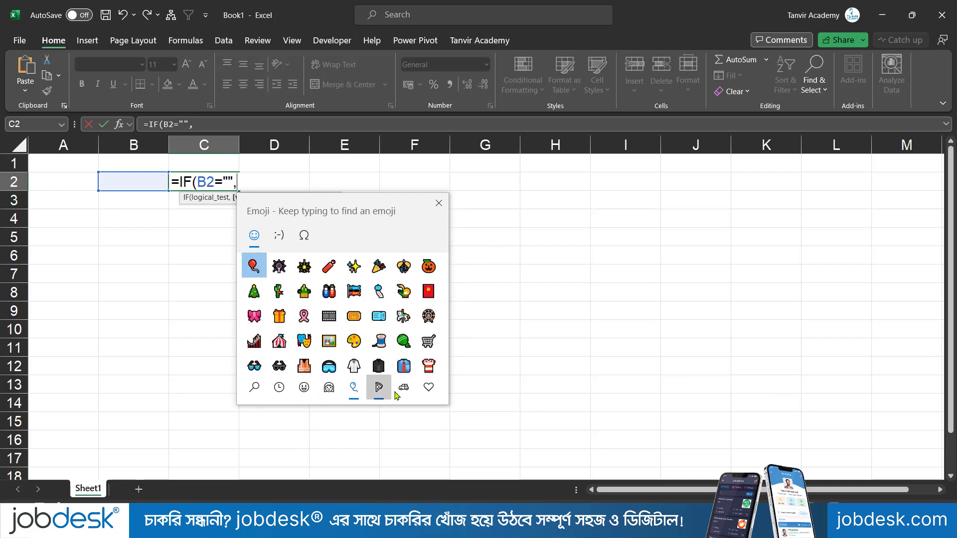
click(404, 391)
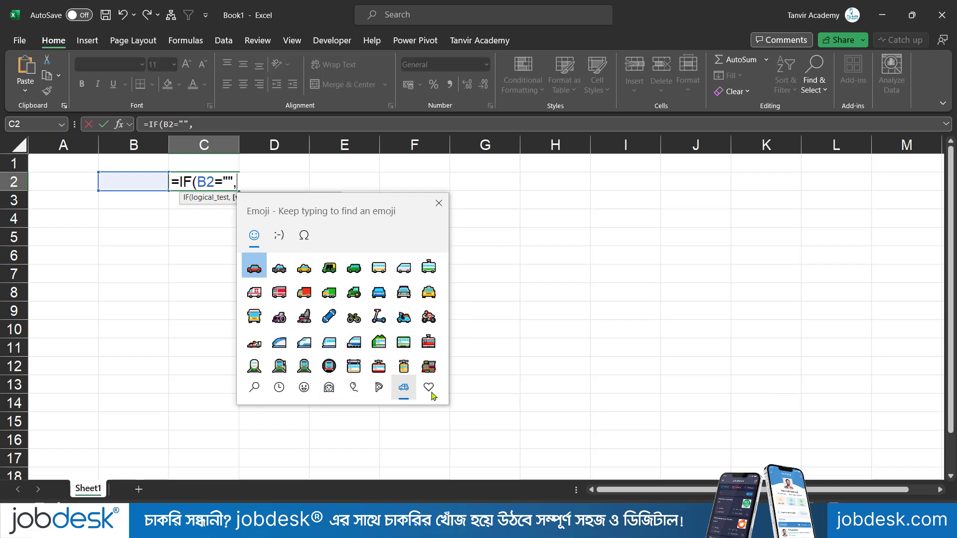
click(379, 389)
click(428, 389)
scroll(396, 307, down, 3)
scroll(395, 312, up, 3)
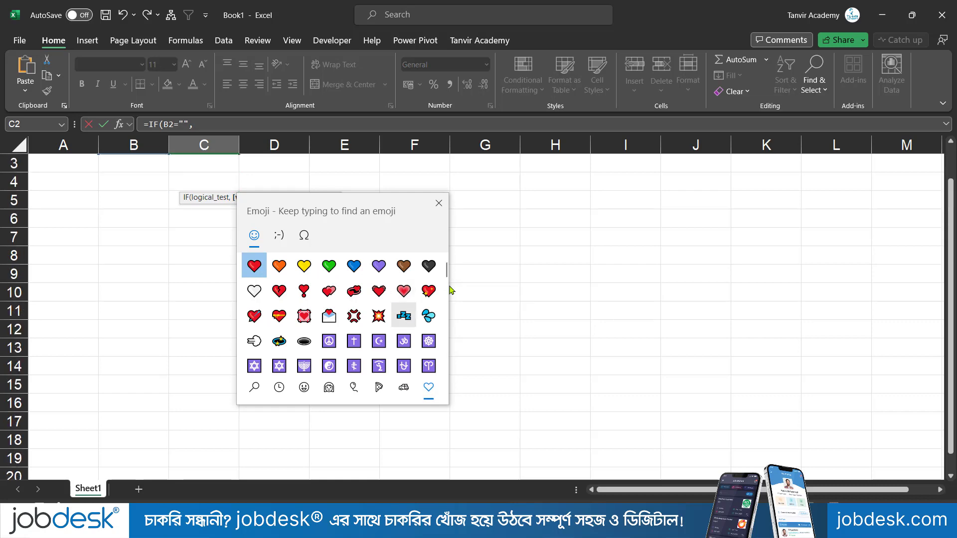
- Insert the ❌ emoji as the true value of C2's IF formula, leaving out the black heart, followed by a comma
click(429, 266)
drag(445, 272, 445, 292)
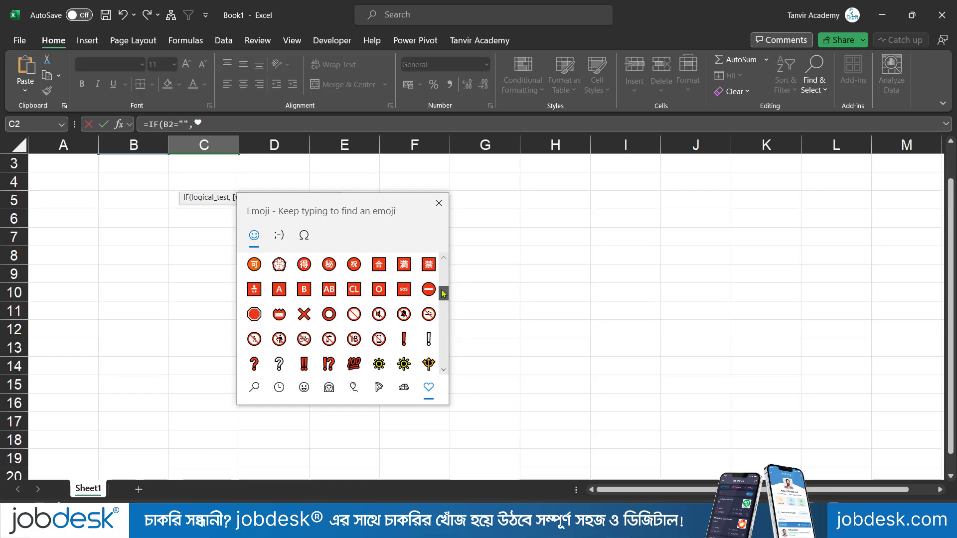
click(303, 314)
click(439, 204)
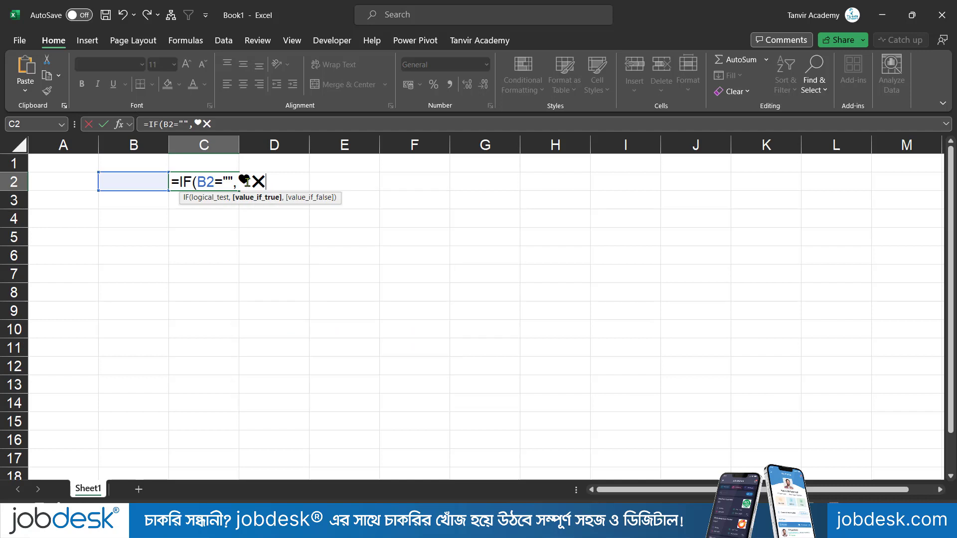
click(249, 182)
key(BackSpace)
click(252, 182)
text(,)
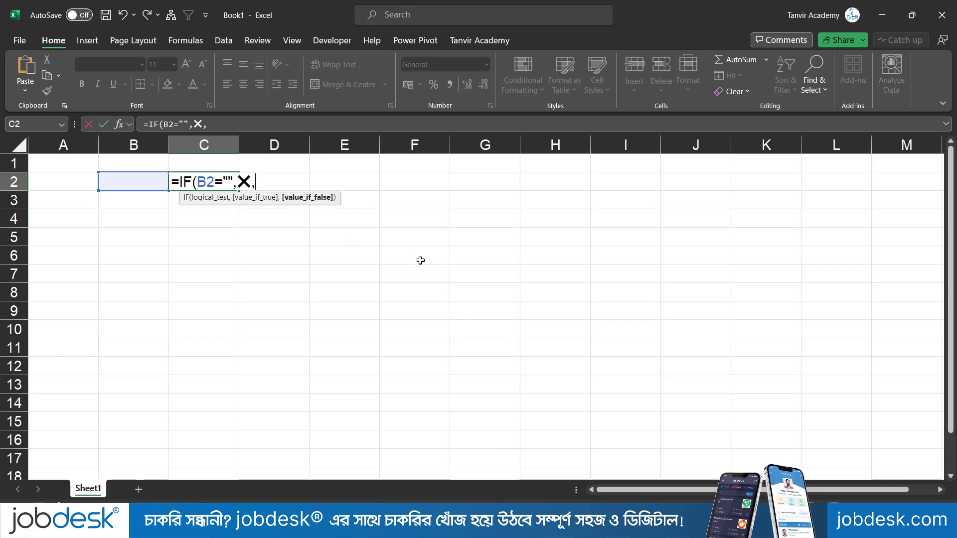
- Add the ✔ emoji as the false value, quote both emojis and complete C2's formula as =IF(B2="","❌","✔")
key(super+period)
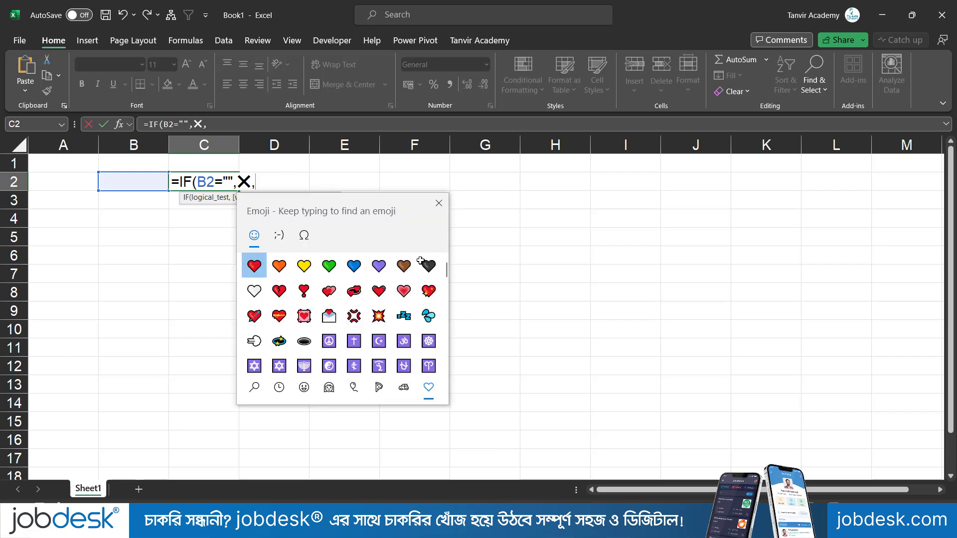
click(279, 387)
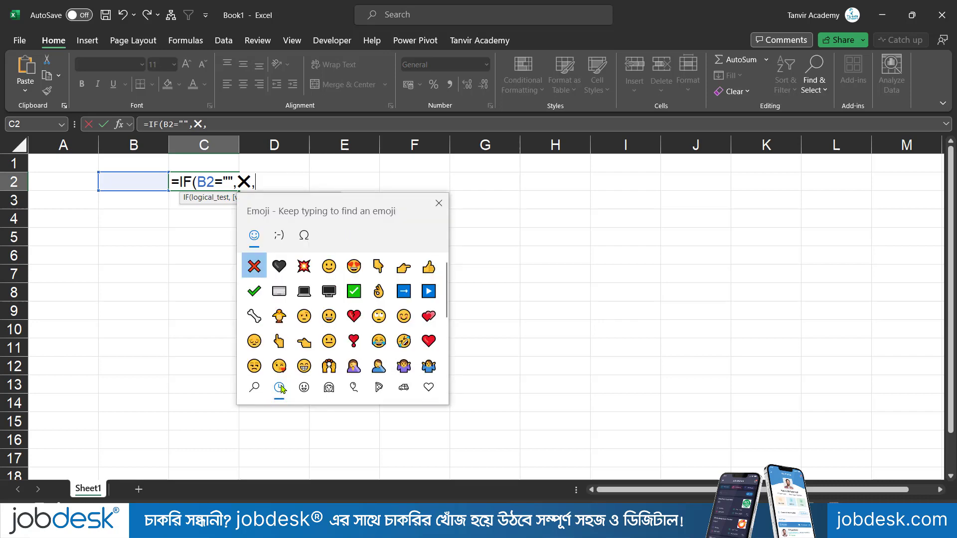
click(264, 293)
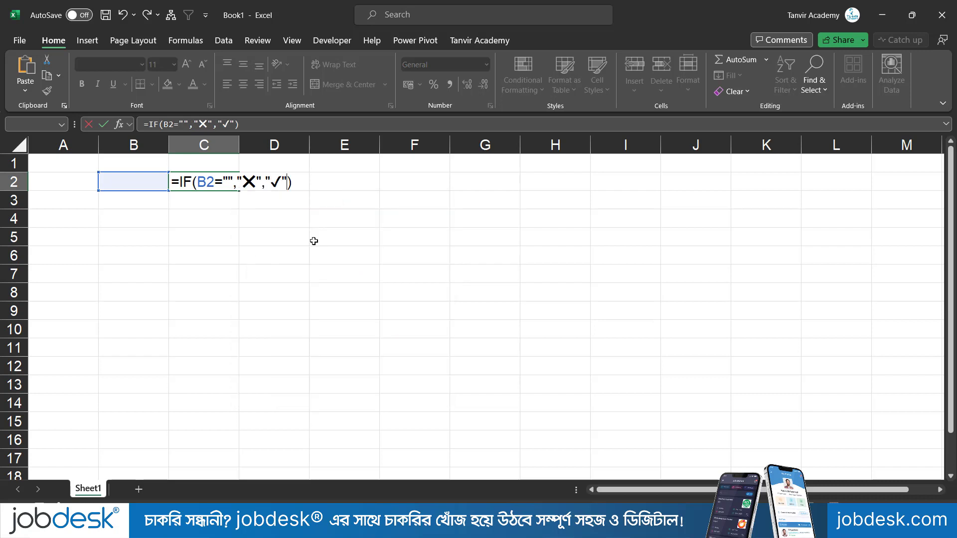
key(Return)
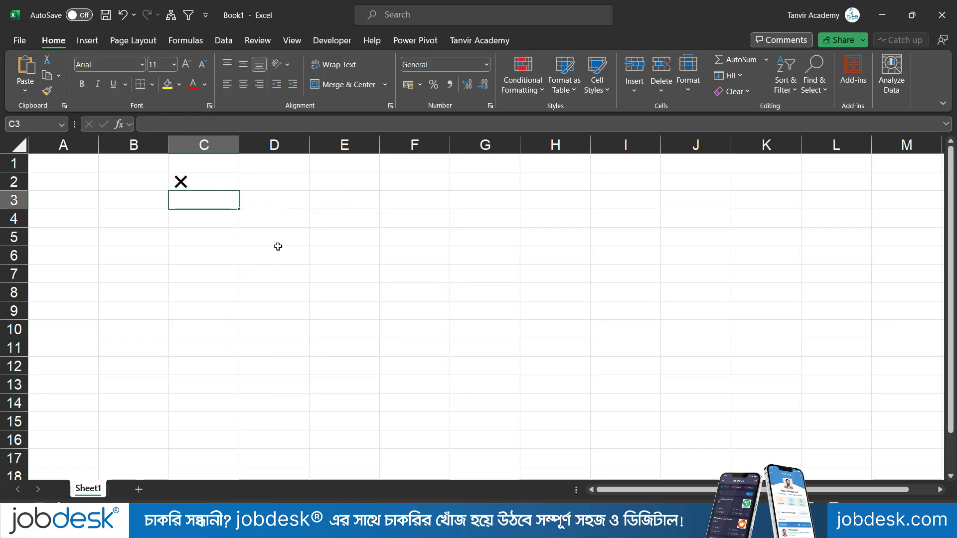
- Review the formula in C2 and test it by entering a person's first name in B2
click(132, 182)
click(194, 186)
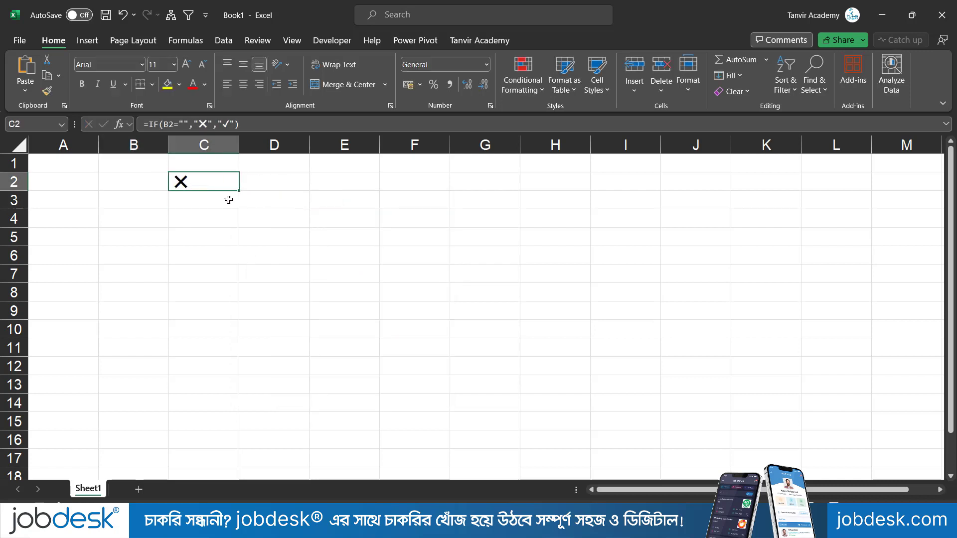
key(Left)
text(T)
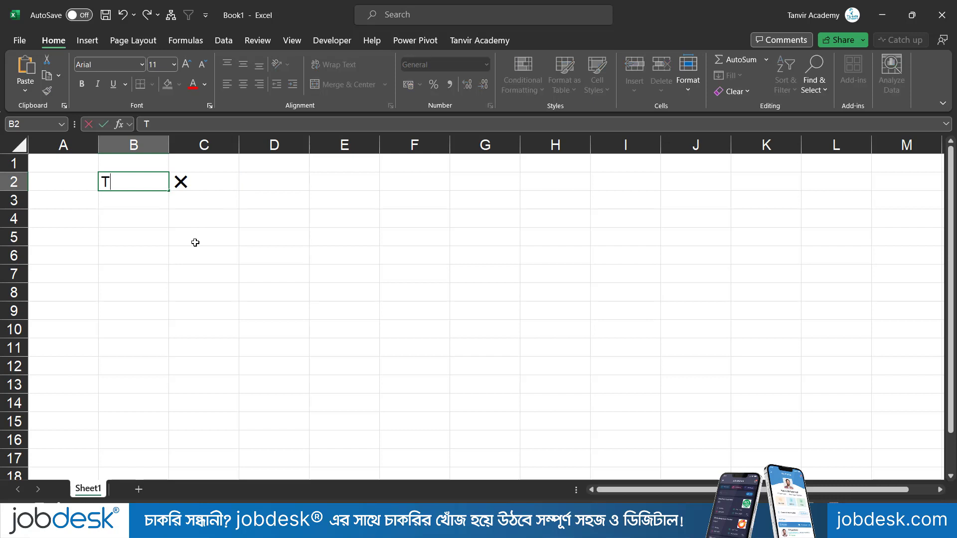
text(anvir)
key(Return)
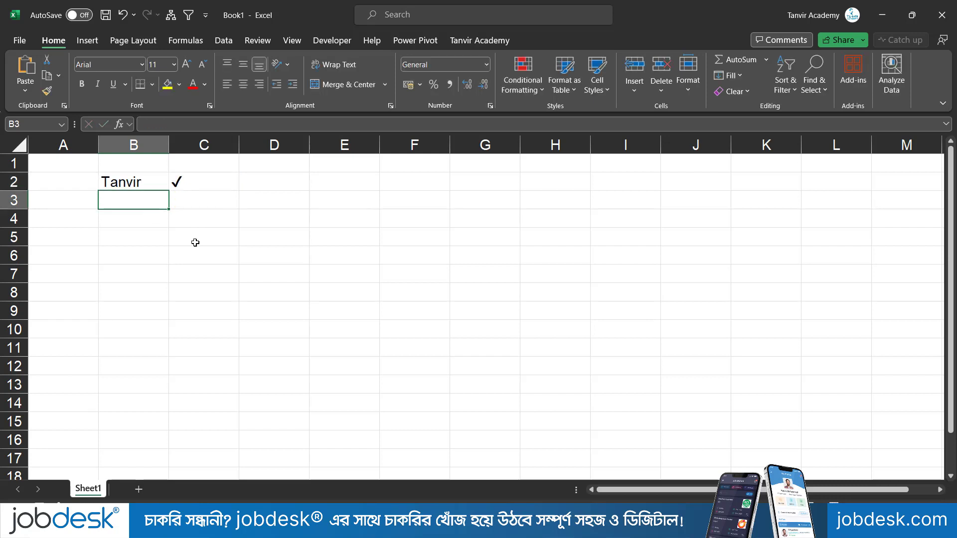
- Insert the 😀 and 🙂 emojis into B3 from the emoji picker and commit the entry
key(super+period)
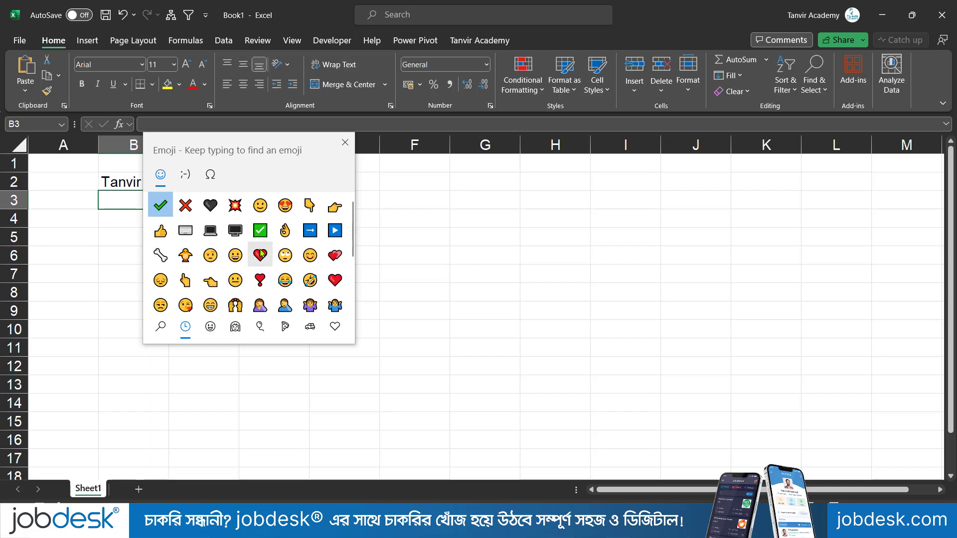
click(233, 258)
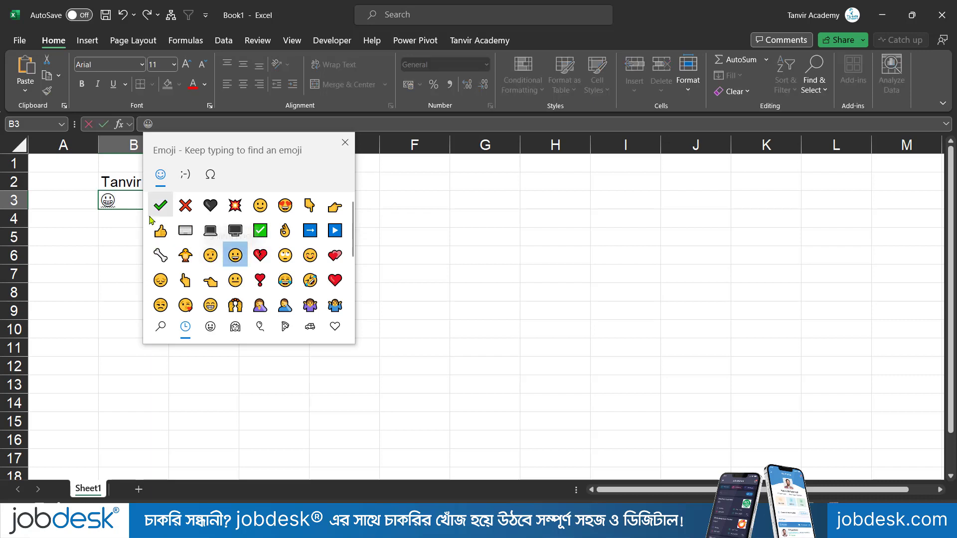
click(257, 208)
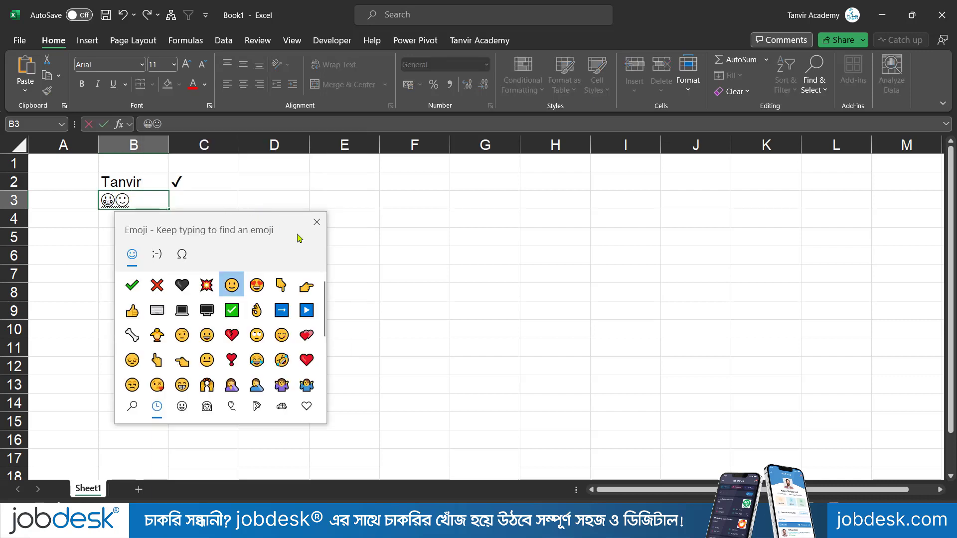
click(316, 221)
click(485, 257)
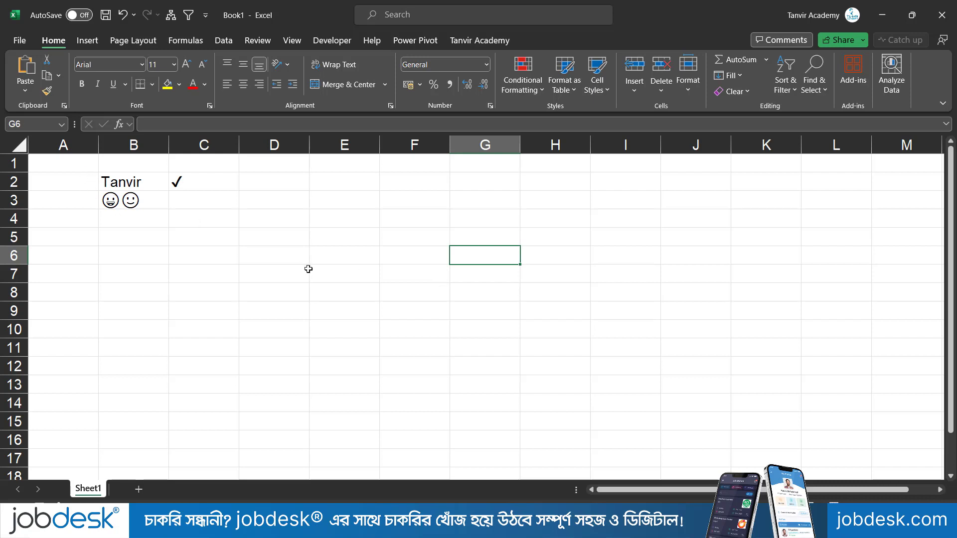
- Magnify the screen around the entries in B2:C3 with Windows Magnifier, switching between 100% and 200% and ending at 200%
click(118, 215)
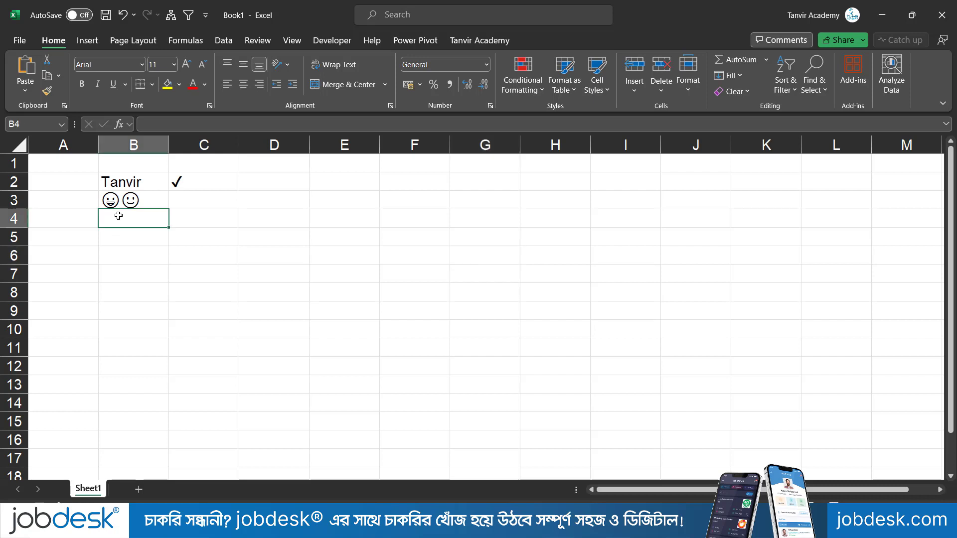
key(super+plus)
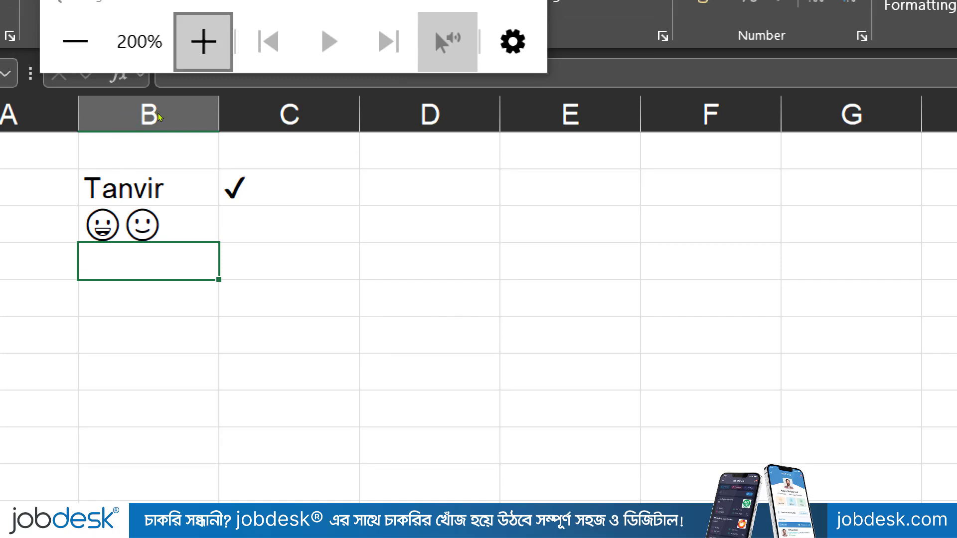
click(75, 41)
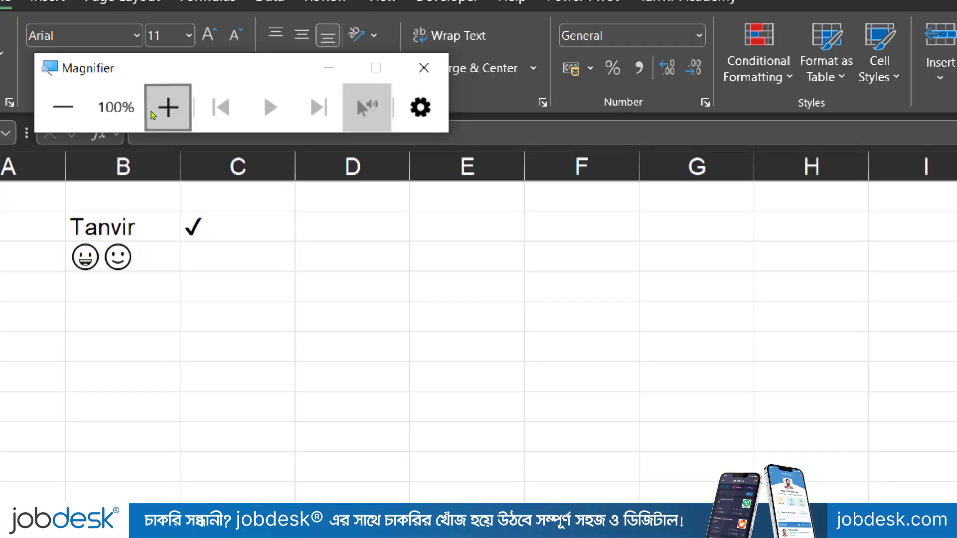
click(152, 113)
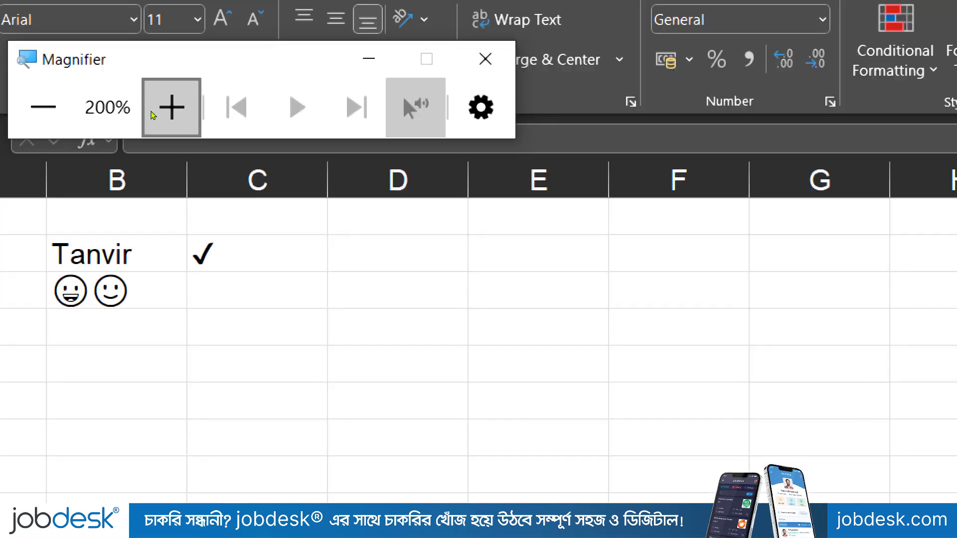
click(440, 203)
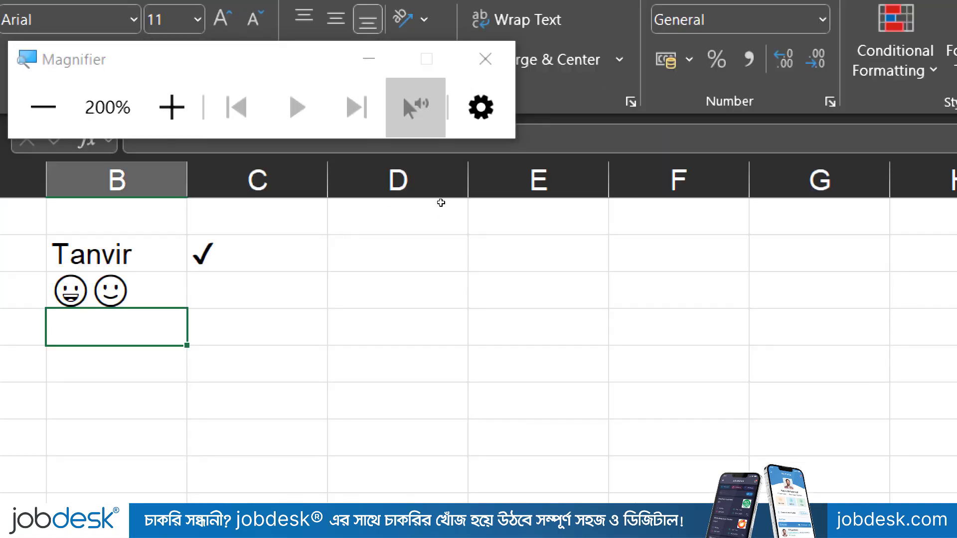
- Move the active cell from B4 to F3 in the magnified view and return the magnification to 100%
key(Up)
key(Right)
key(Right)
key(Right)
key(Right)
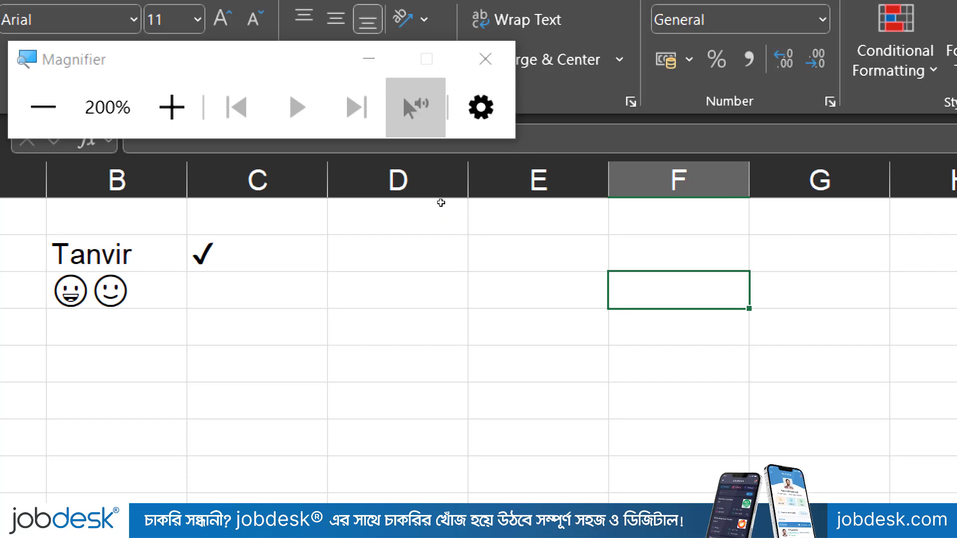
key(super+minus)
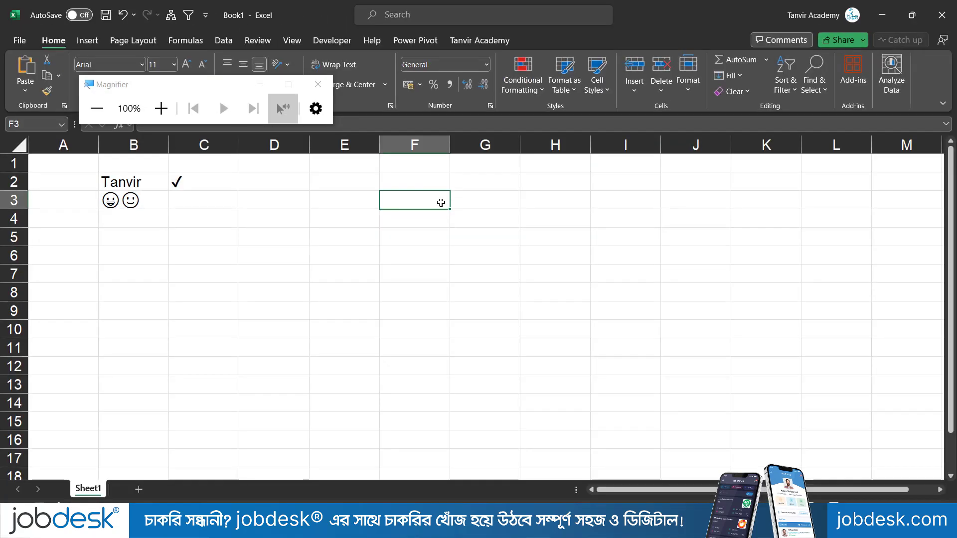
- Magnify the area around F3 to 200% and demonstrate selecting blocks of empty cells across columns E to G
key(super+plus)
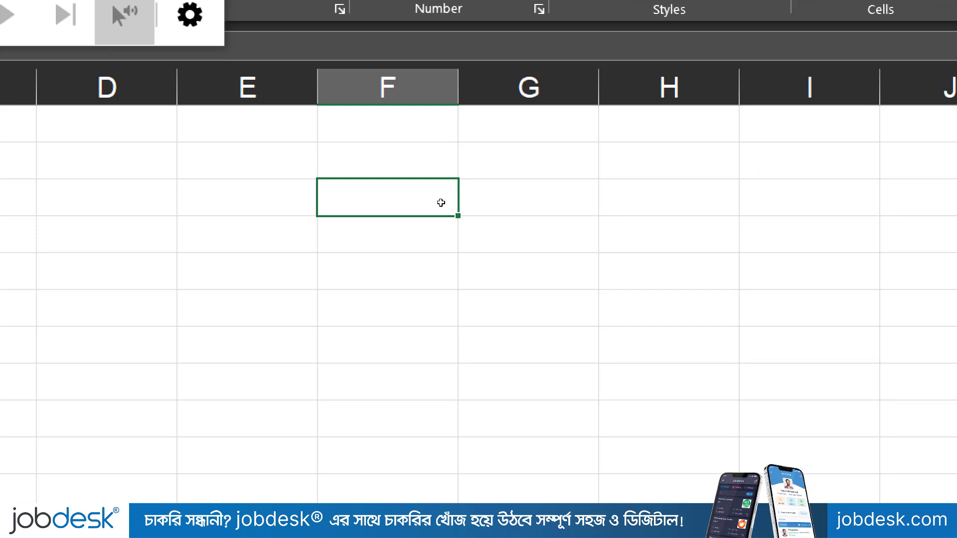
drag(364, 210, 462, 268)
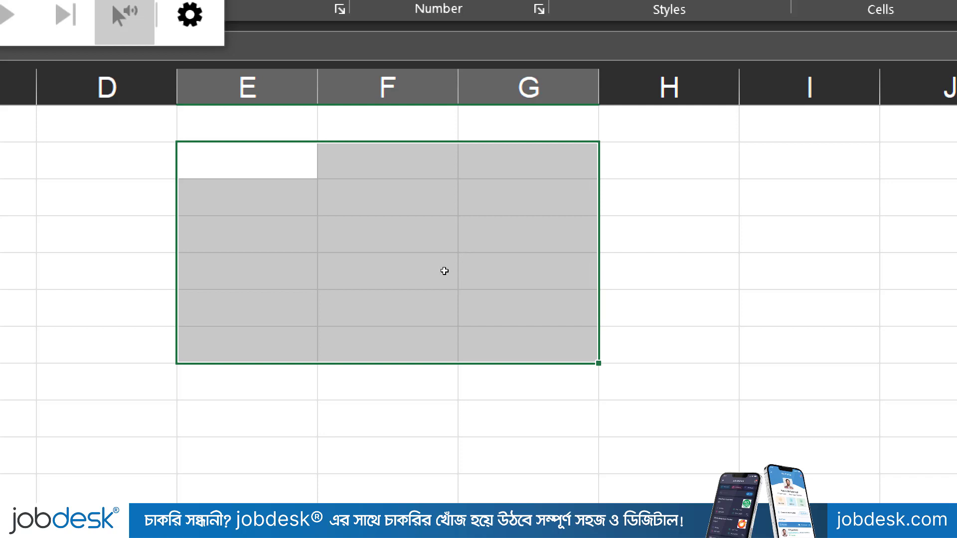
click(369, 194)
drag(339, 172, 469, 262)
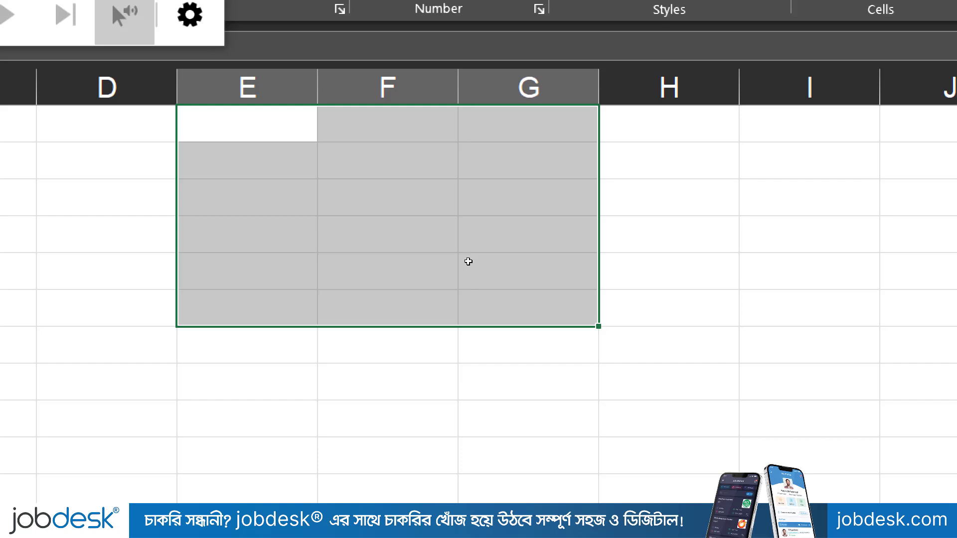
click(420, 232)
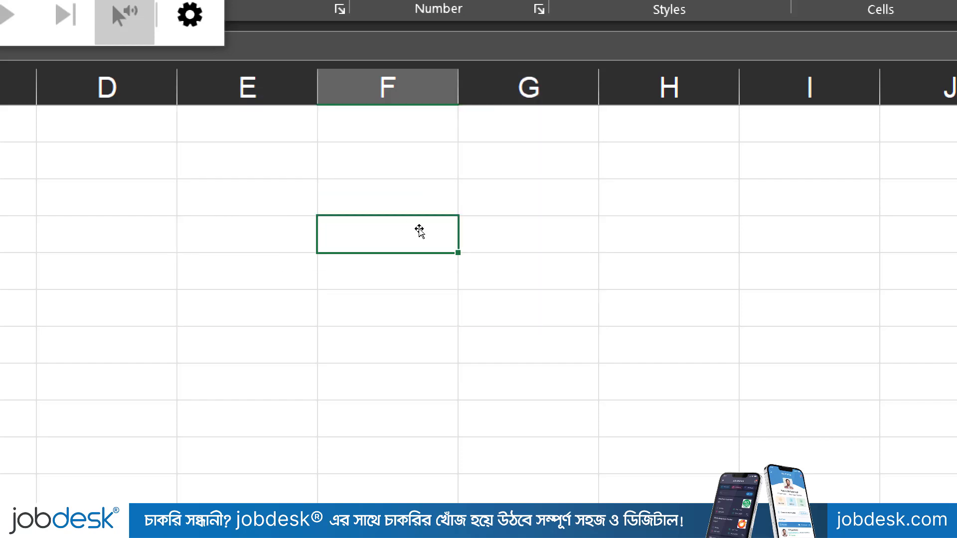
- Reset the magnification to 100%, close Magnifier and select cell C4
key(super+minus)
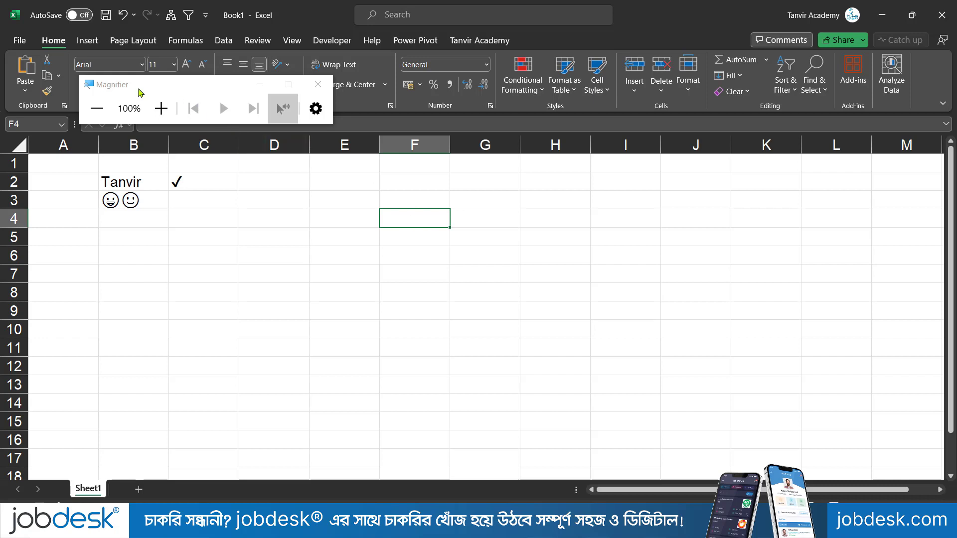
drag(165, 89, 217, 158)
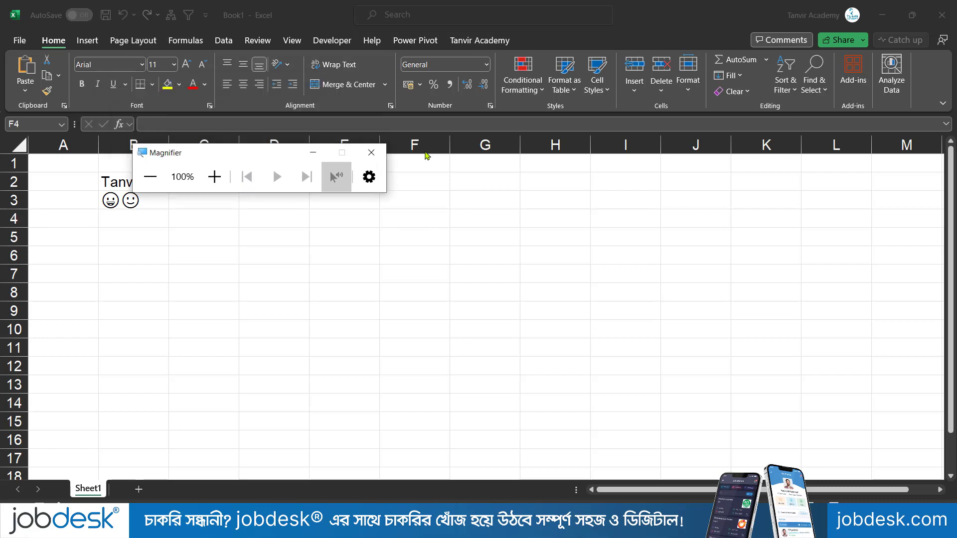
click(374, 152)
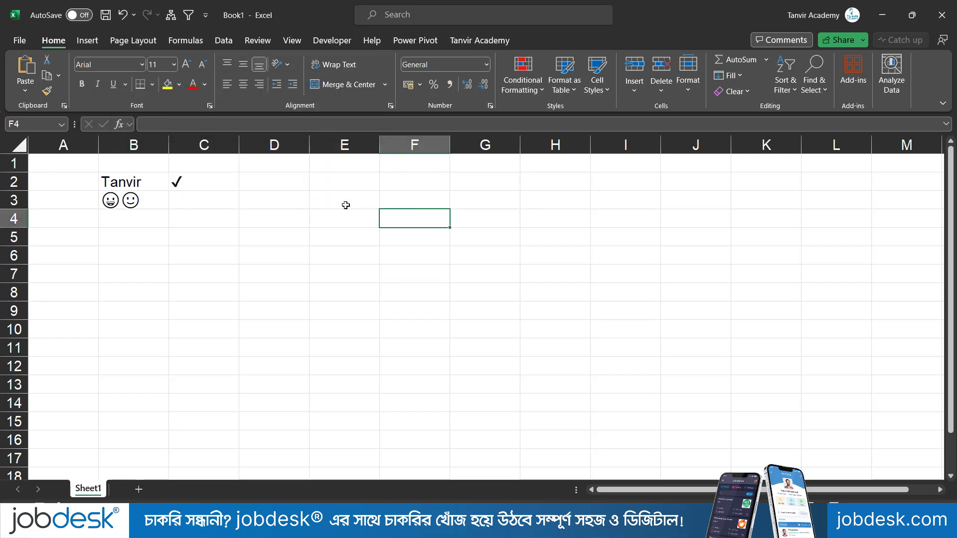
click(235, 223)
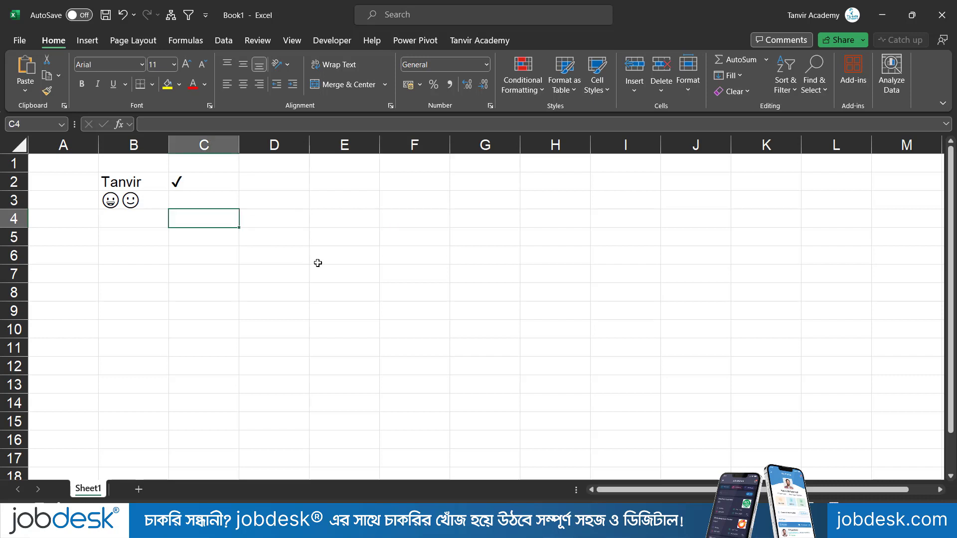